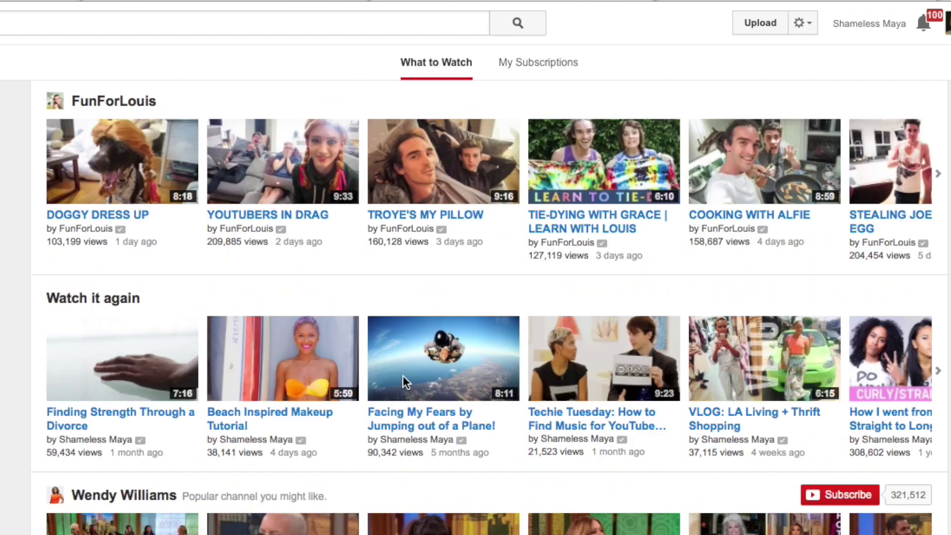
Scroll the YouTube home feed past the BuzzFeedVideo and HolaSoyGerman rows to the RickyRichardstv videos
{"action": "scroll", "coordinate": [403, 377], "scroll_direction": "down", "scroll_amount": 9}
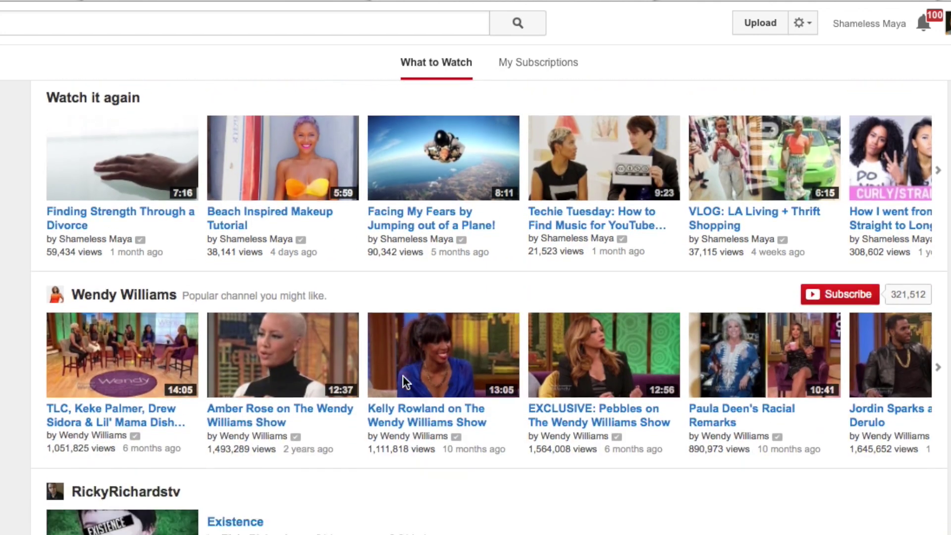
{"action": "scroll", "coordinate": [403, 376], "scroll_direction": "down", "scroll_amount": 11}
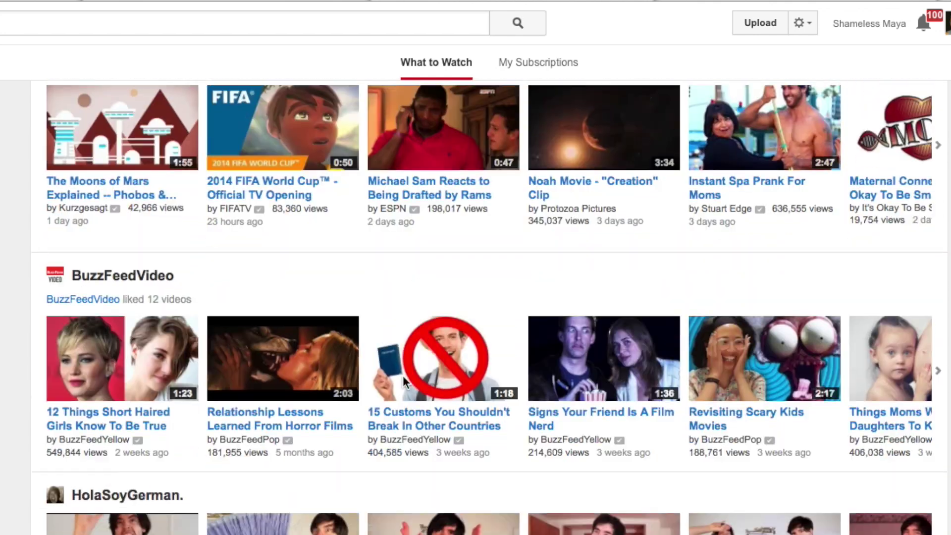
{"action": "scroll", "coordinate": [403, 376], "scroll_direction": "down", "scroll_amount": 3}
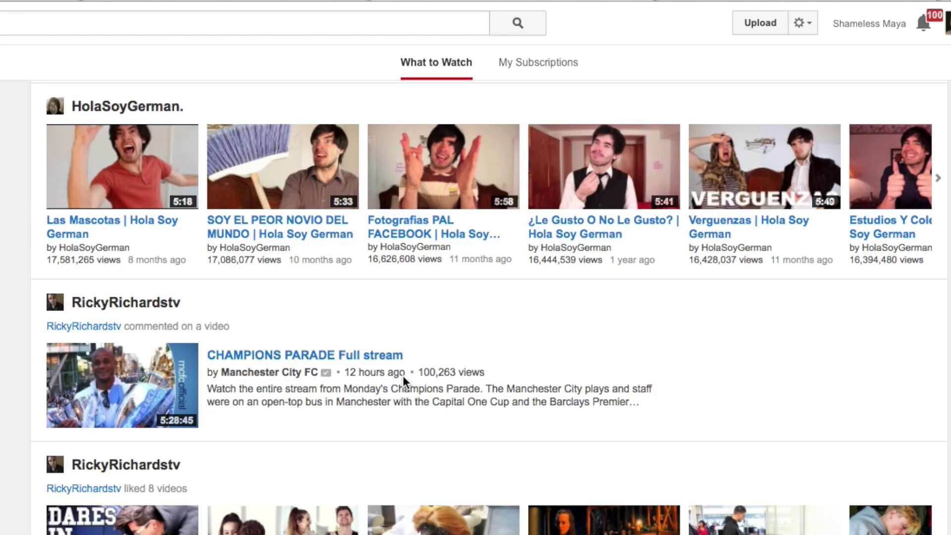
{"action": "scroll", "coordinate": [403, 376], "scroll_direction": "down", "scroll_amount": 3}
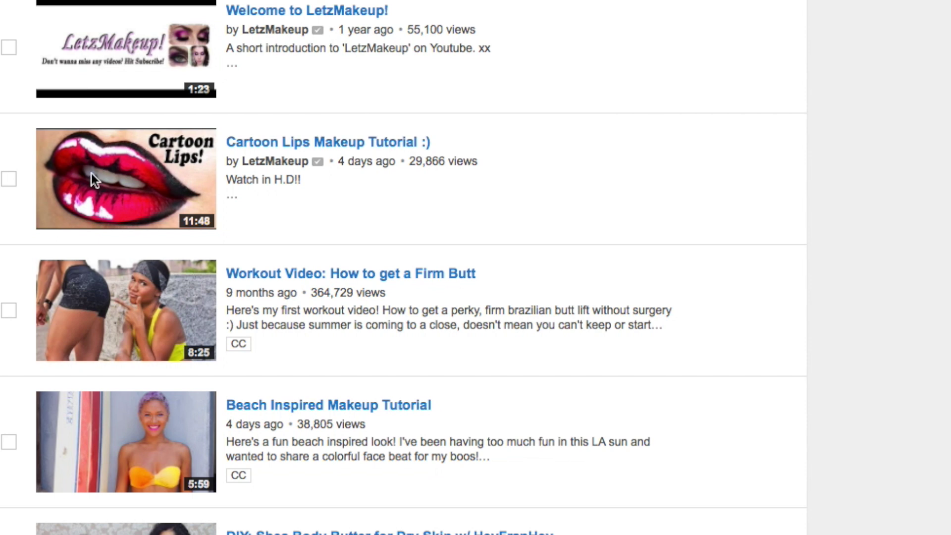
Scroll up and down the makeup channel's uploads around Cartoon Lips Makeup Tutorial
{"action": "scroll", "coordinate": [91, 173], "scroll_direction": "up", "scroll_amount": 3}
{"action": "scroll", "coordinate": [92, 174], "scroll_direction": "down", "scroll_amount": 4}
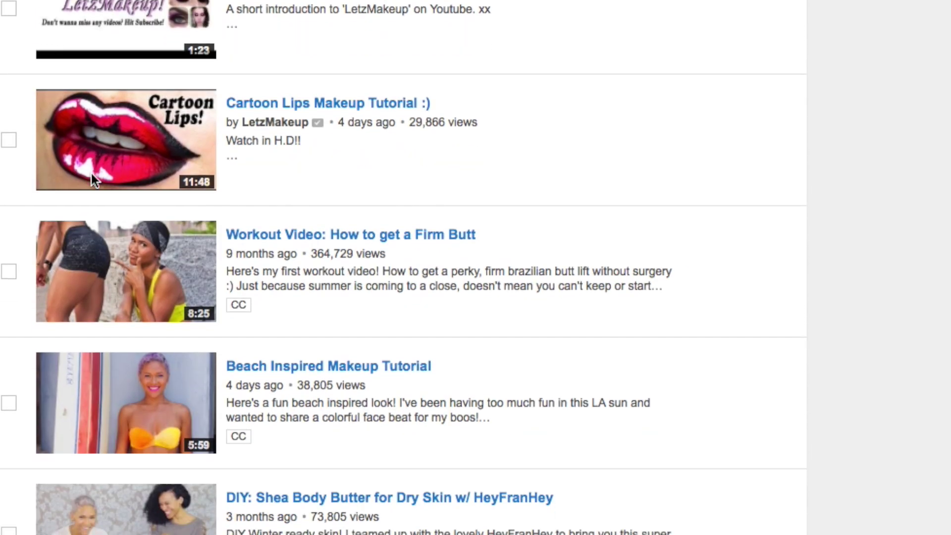
{"action": "scroll", "coordinate": [91, 175], "scroll_direction": "down", "scroll_amount": 2}
{"action": "scroll", "coordinate": [91, 175], "scroll_direction": "up", "scroll_amount": 4}
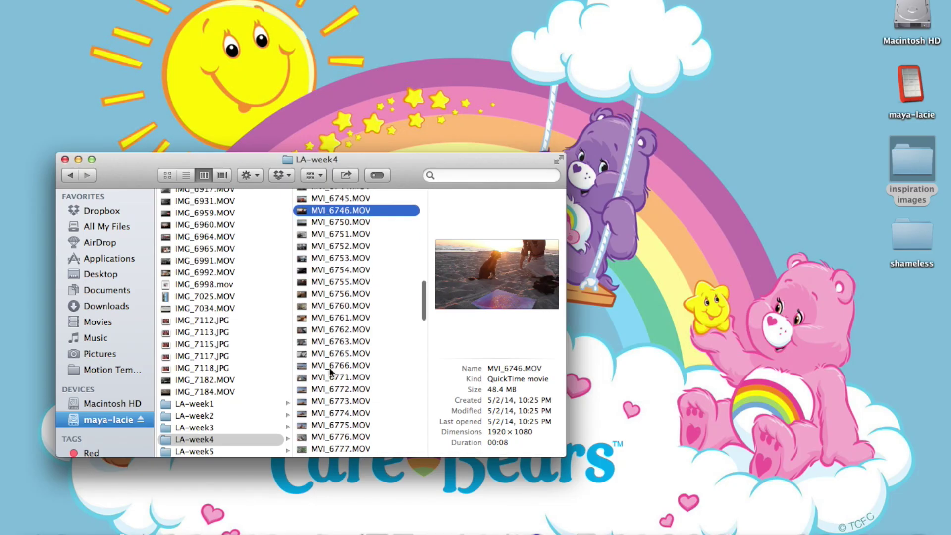
{"action": "scroll", "coordinate": [330, 372], "scroll_direction": "down", "scroll_amount": 1}
Preview the beach clip MVI_6772.MOV full-size in Quick Look
{"action": "left_click", "coordinate": [328, 376]}
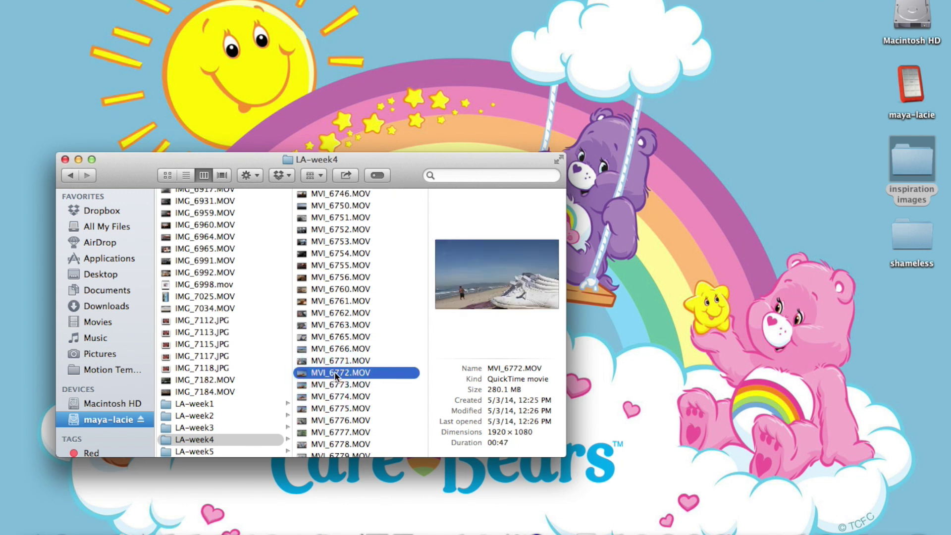
{"action": "key", "text": "space"}
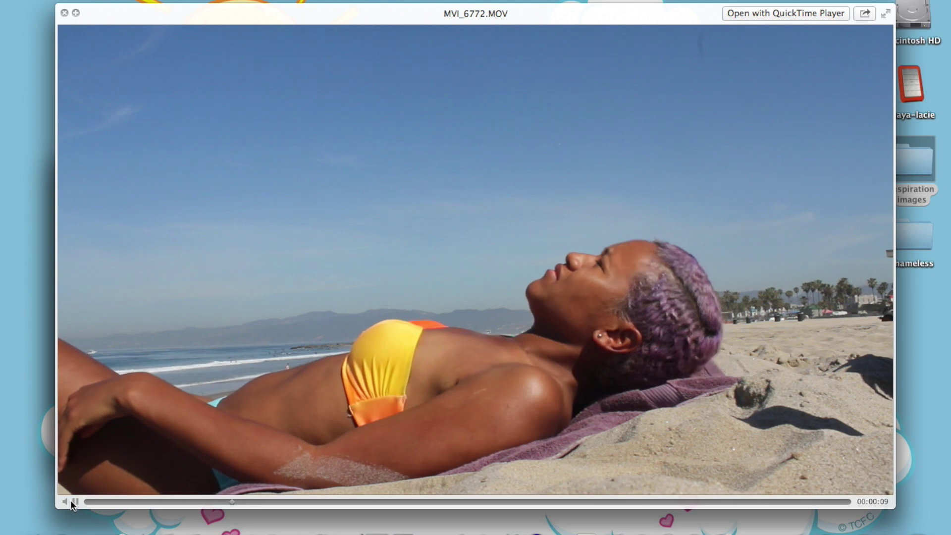
Pause the beach clip on the 00:00:40 frame, then close the LA-week4 window
{"action": "left_click", "coordinate": [74, 502]}
{"action": "left_click", "coordinate": [720, 500]}
{"action": "left_click", "coordinate": [744, 501]}
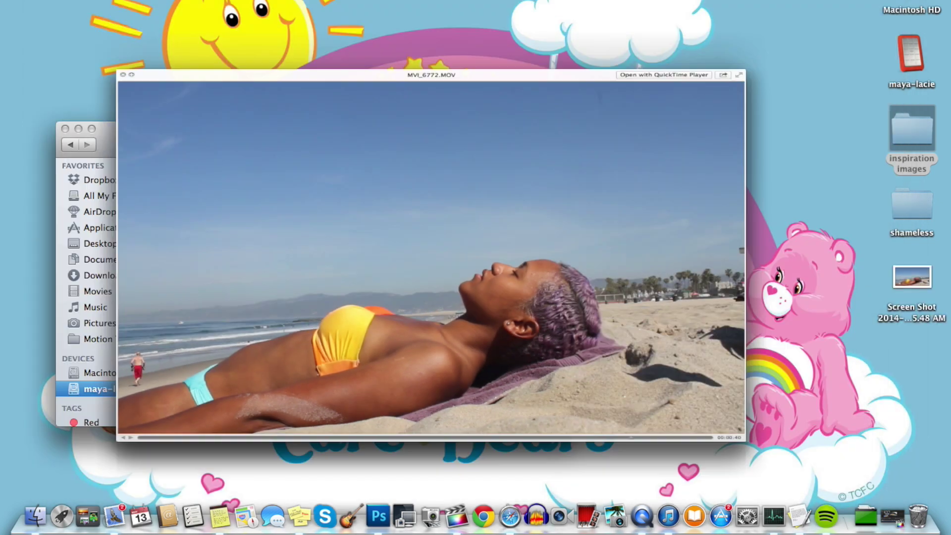
{"action": "left_click", "coordinate": [65, 128]}
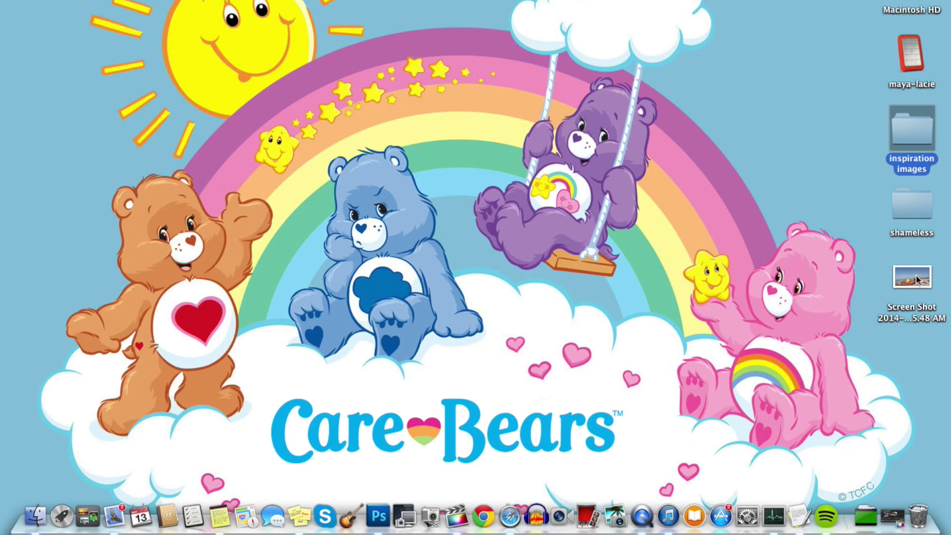
Open the beach screenshot in Photoshop and zoom out to see the whole photo
{"action": "left_click_drag", "start_coordinate": [915, 279], "coordinate": [378, 516]}
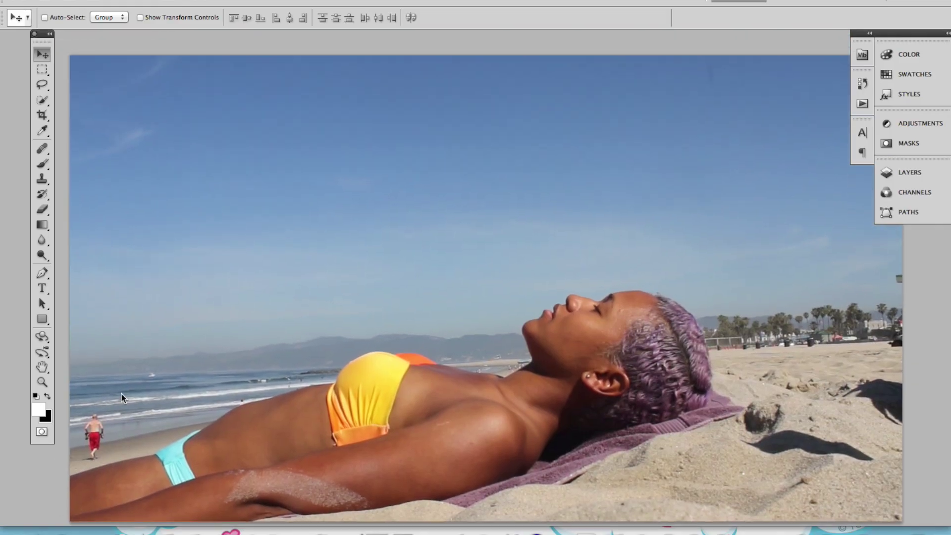
{"action": "key", "text": "z"}
{"action": "left_click", "coordinate": [192, 288], "text": "alt"}
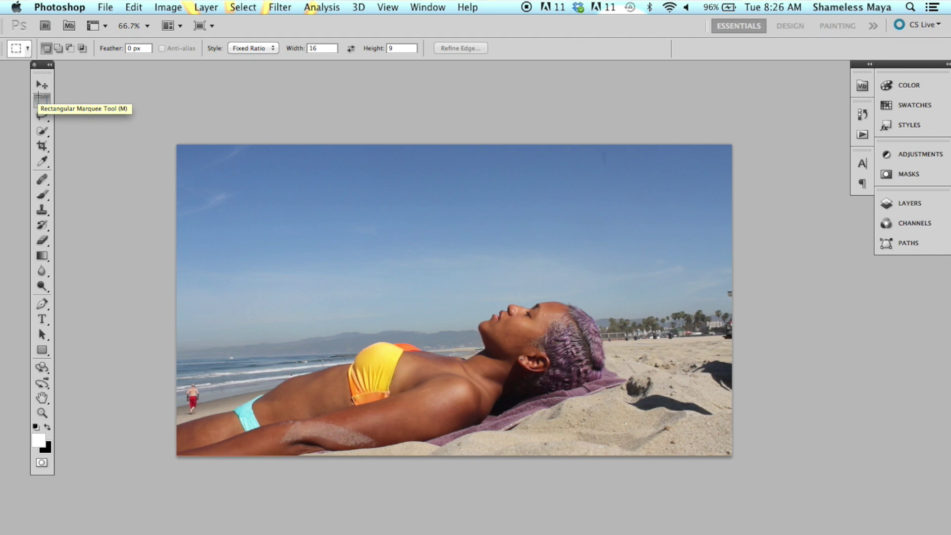
Crop the photo to a Fixed Ratio 16:9 selection over the woman, then deselect
{"action": "left_click", "coordinate": [258, 47]}
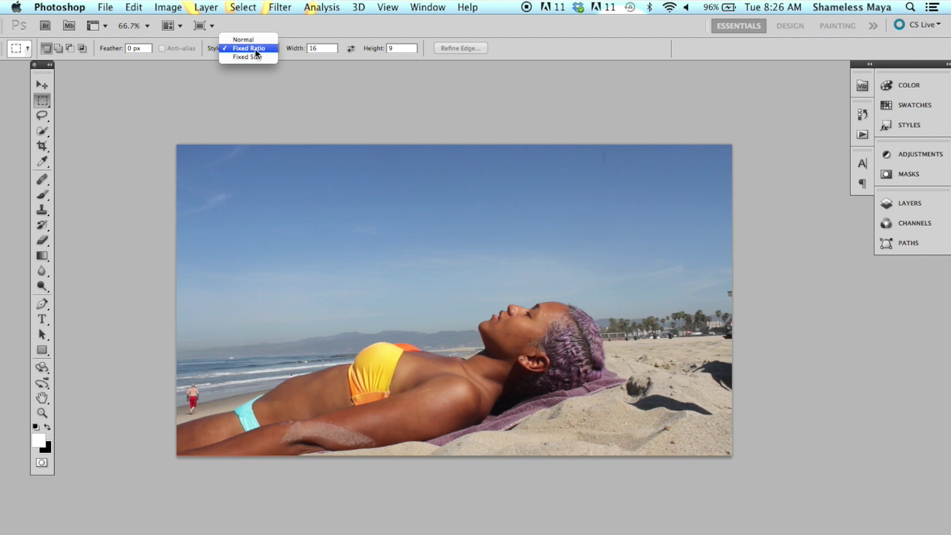
{"action": "left_click", "coordinate": [257, 50]}
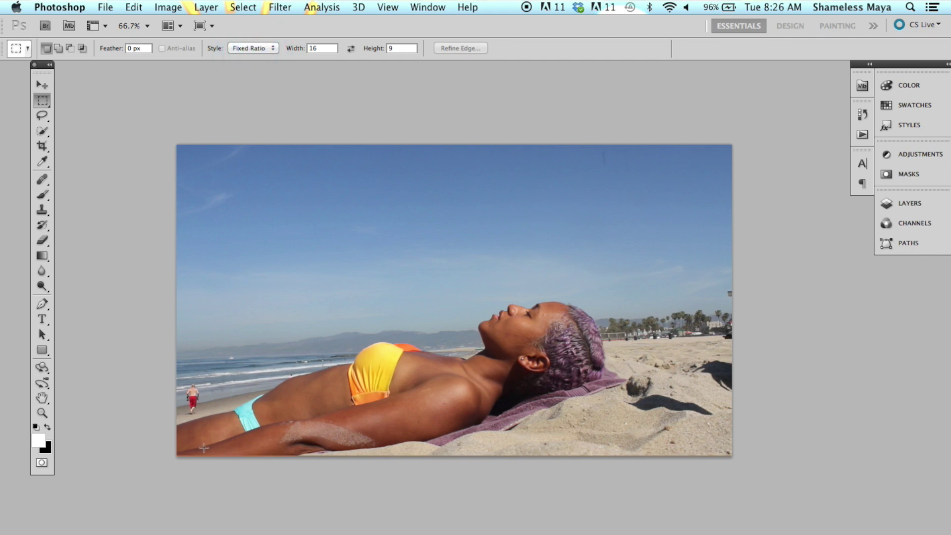
{"action": "left_click_drag", "start_coordinate": [207, 456], "coordinate": [248, 397]}
{"action": "left_click_drag", "start_coordinate": [544, 121], "coordinate": [633, 181]}
{"action": "scroll", "coordinate": [627, 178], "scroll_direction": "down", "scroll_amount": 8}
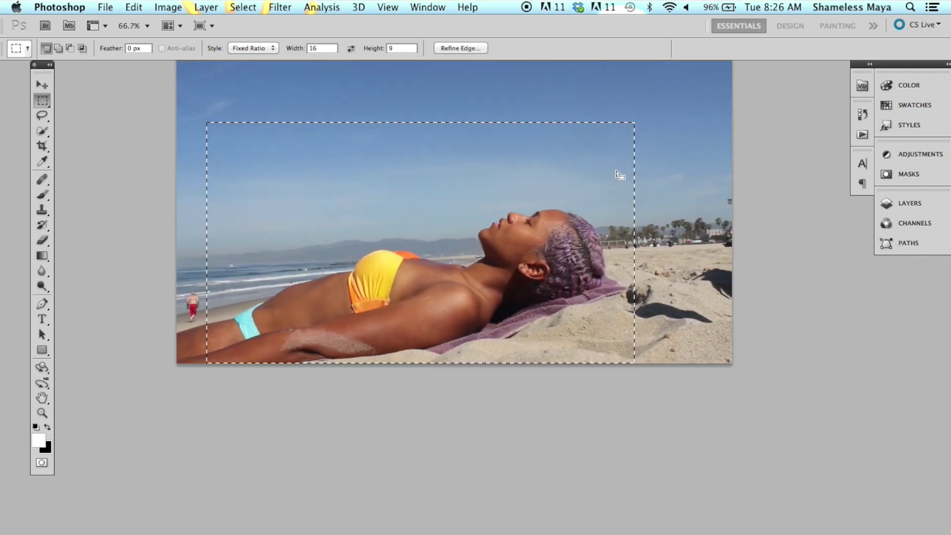
{"action": "left_click", "coordinate": [168, 7]}
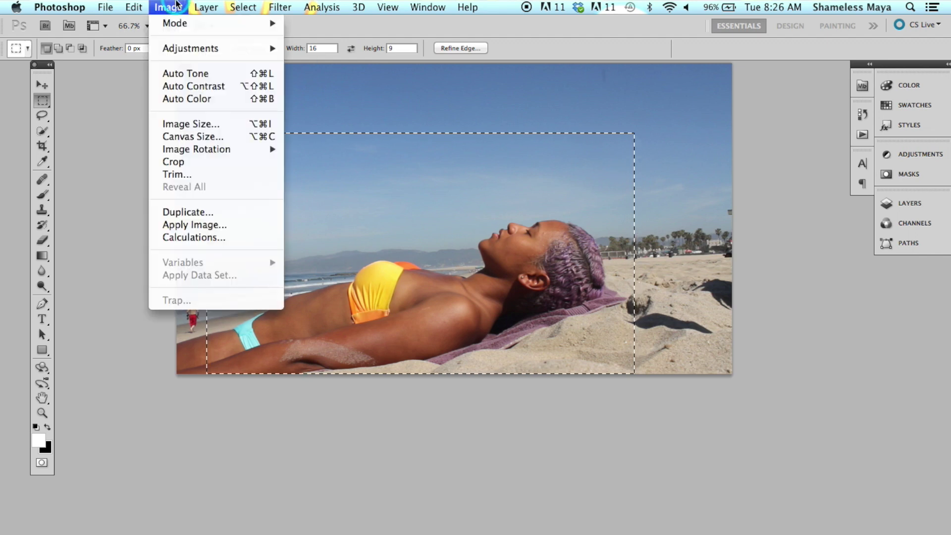
{"action": "left_click", "coordinate": [198, 161]}
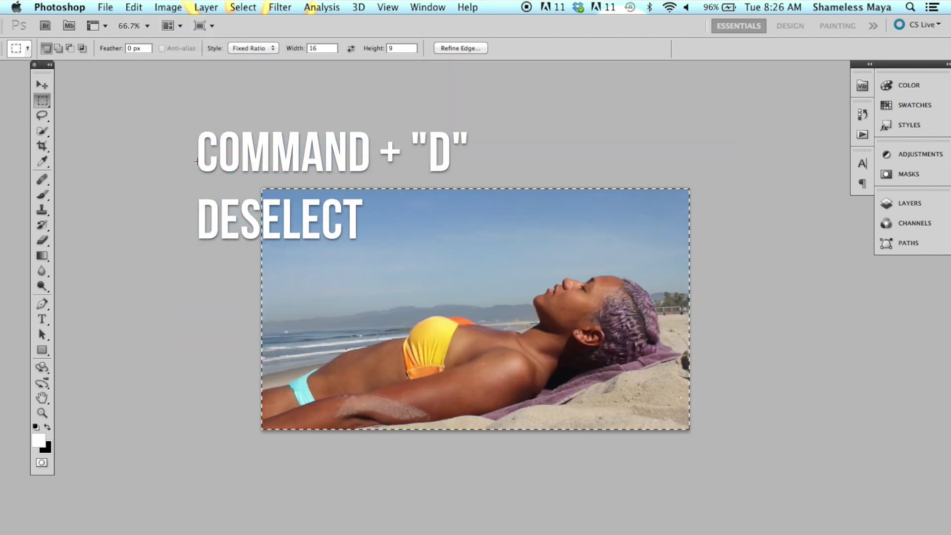
{"action": "key", "text": "super+d"}
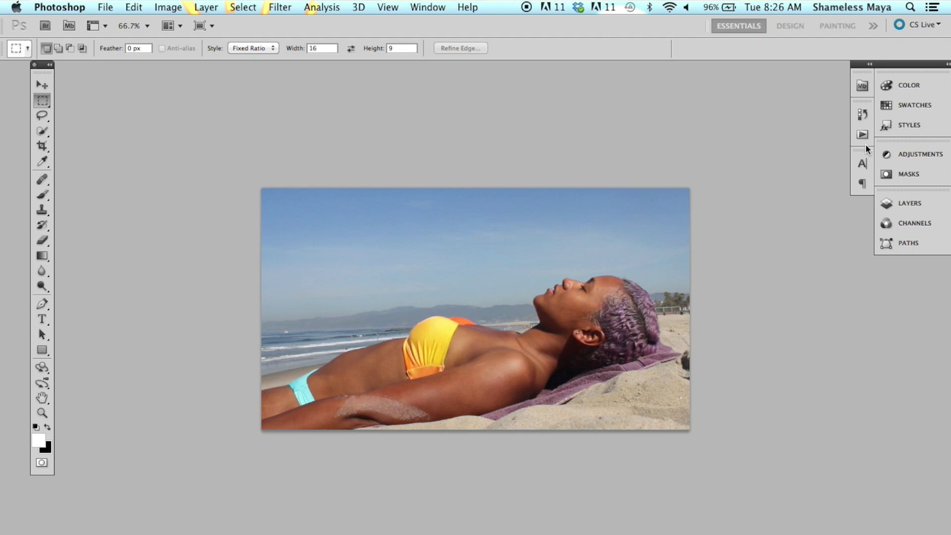
Add a Selective Color adjustment layer deepening the Blacks by about +20%
{"action": "left_click", "coordinate": [907, 200]}
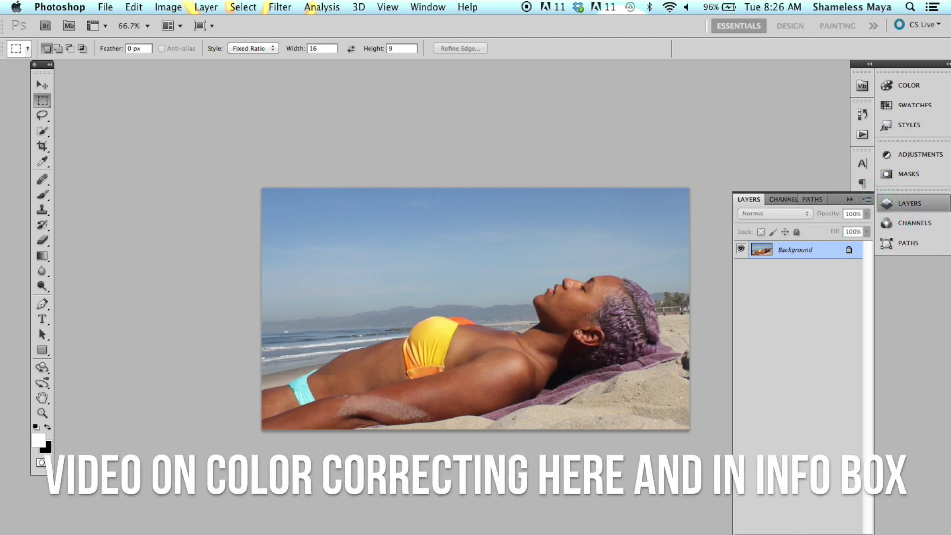
{"action": "left_click", "coordinate": [793, 531]}
{"action": "left_click", "coordinate": [822, 532]}
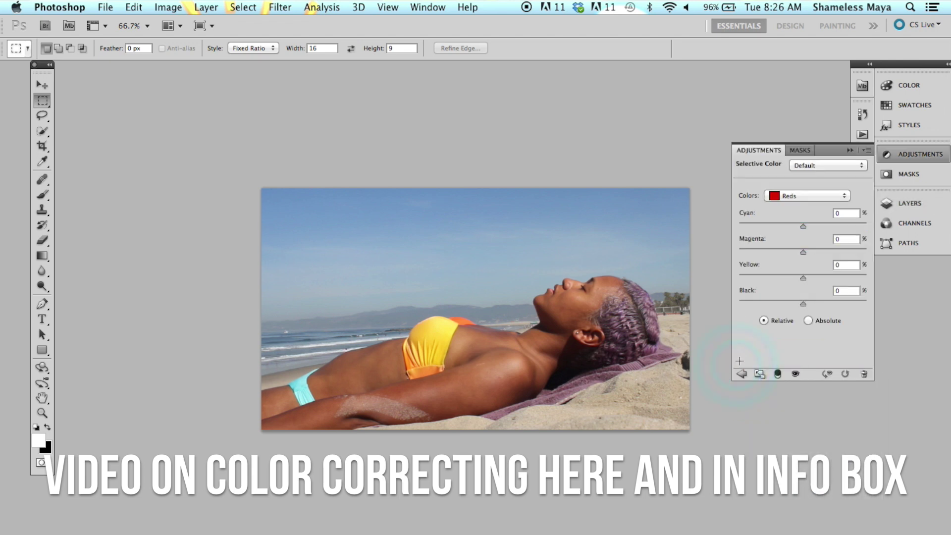
{"action": "left_click", "coordinate": [802, 195]}
{"action": "left_click", "coordinate": [795, 274]}
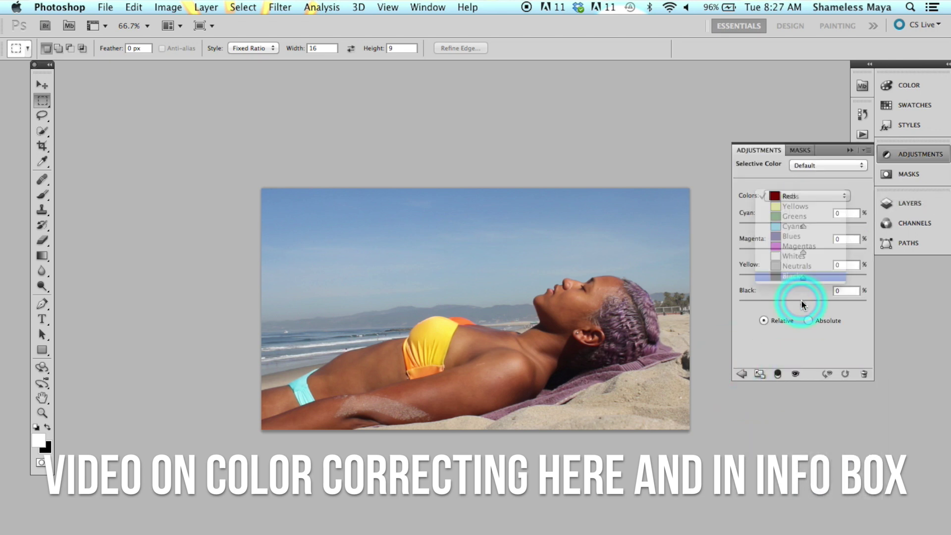
{"action": "left_click_drag", "start_coordinate": [803, 302], "coordinate": [813, 303]}
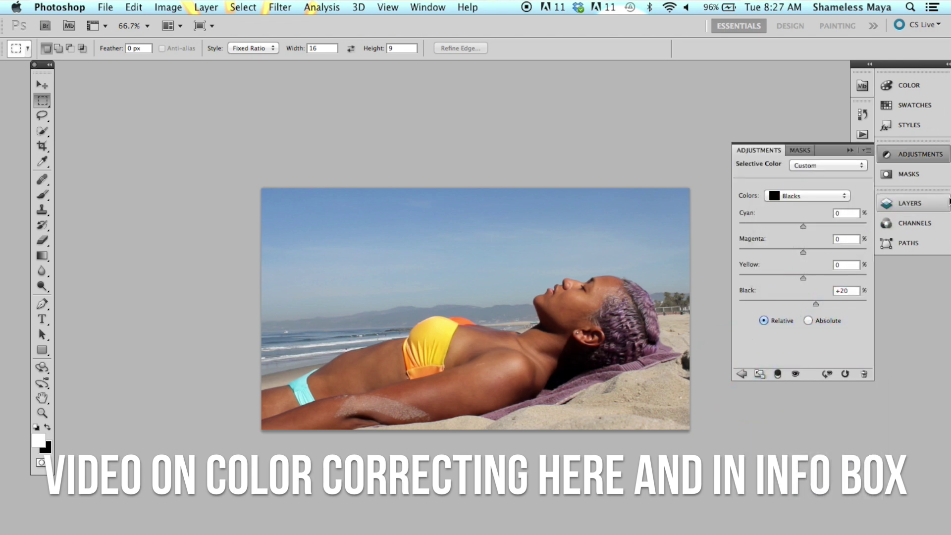
Add a Hue/Saturation adjustment layer above Background with Saturation raised to +33
{"action": "left_click", "coordinate": [911, 203]}
{"action": "left_click", "coordinate": [814, 268]}
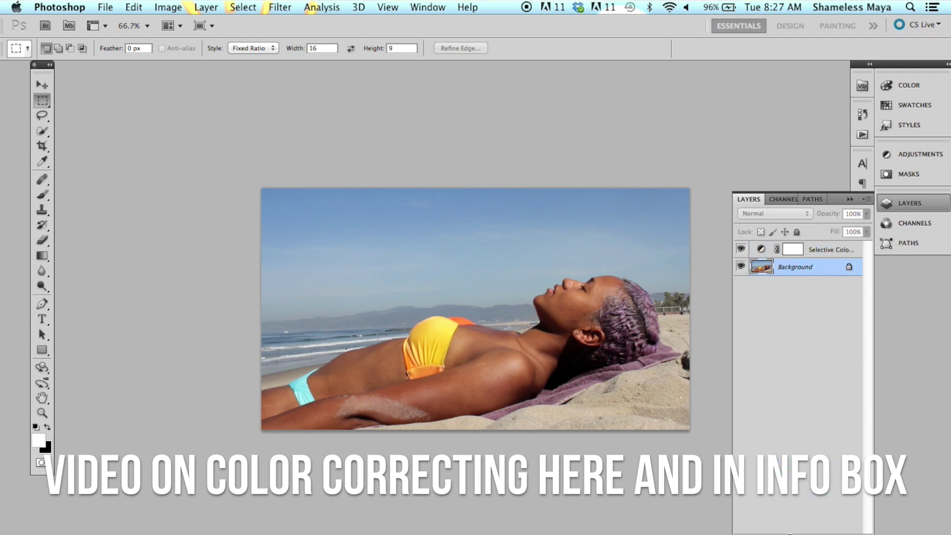
{"action": "right_click", "coordinate": [739, 370]}
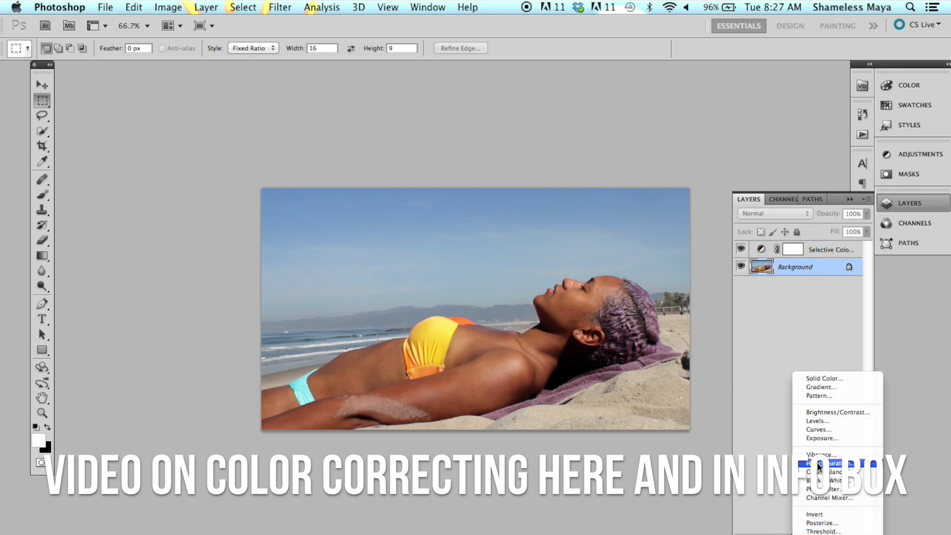
{"action": "left_click", "coordinate": [632, 427]}
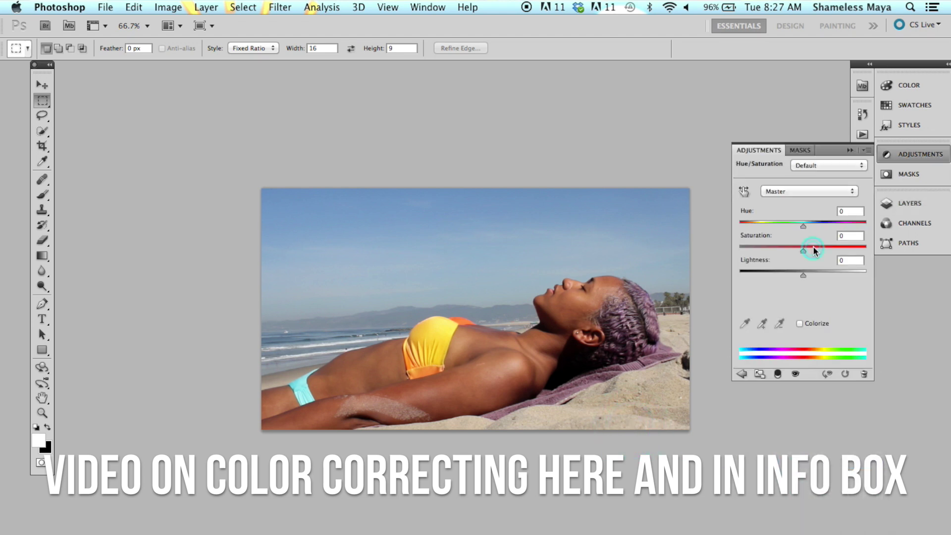
{"action": "left_click", "coordinate": [815, 247]}
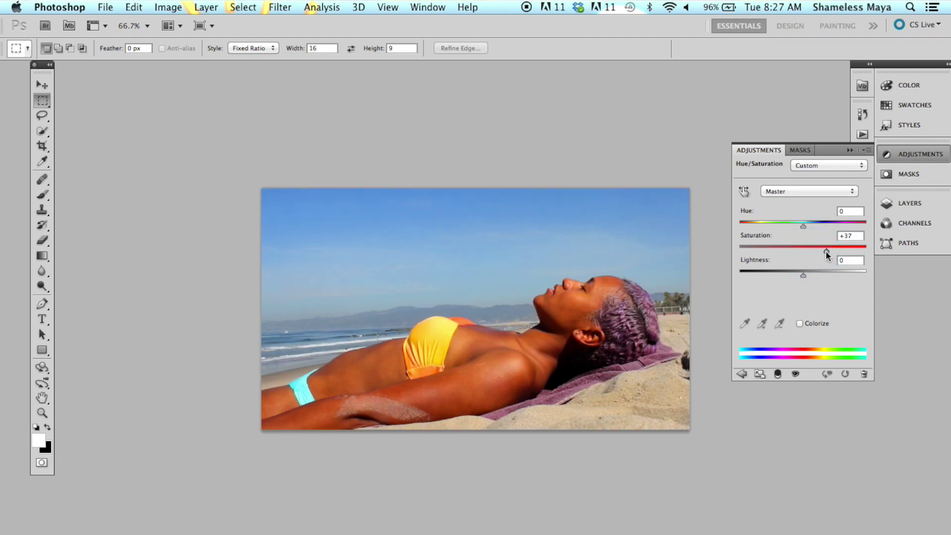
{"action": "left_click", "coordinate": [825, 251]}
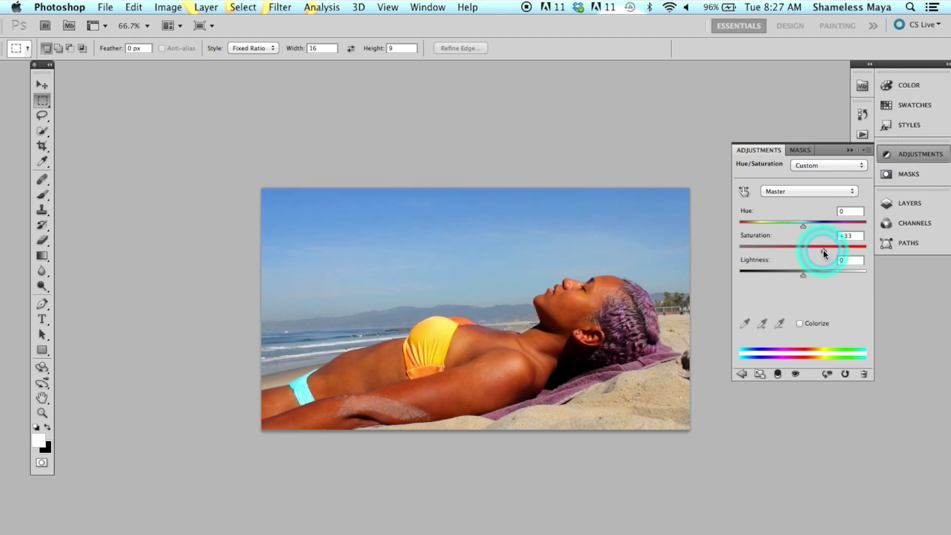
Select all layers and flatten them into a single Background layer
{"action": "left_click", "coordinate": [910, 203]}
{"action": "left_click", "coordinate": [750, 276]}
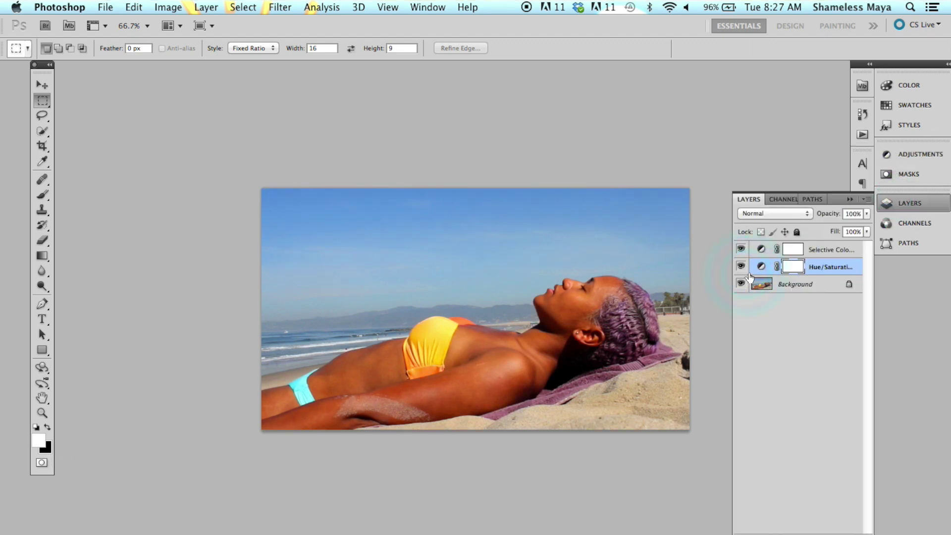
{"action": "left_click", "coordinate": [823, 246], "text": "shift"}
{"action": "left_click", "coordinate": [796, 284], "text": "shift"}
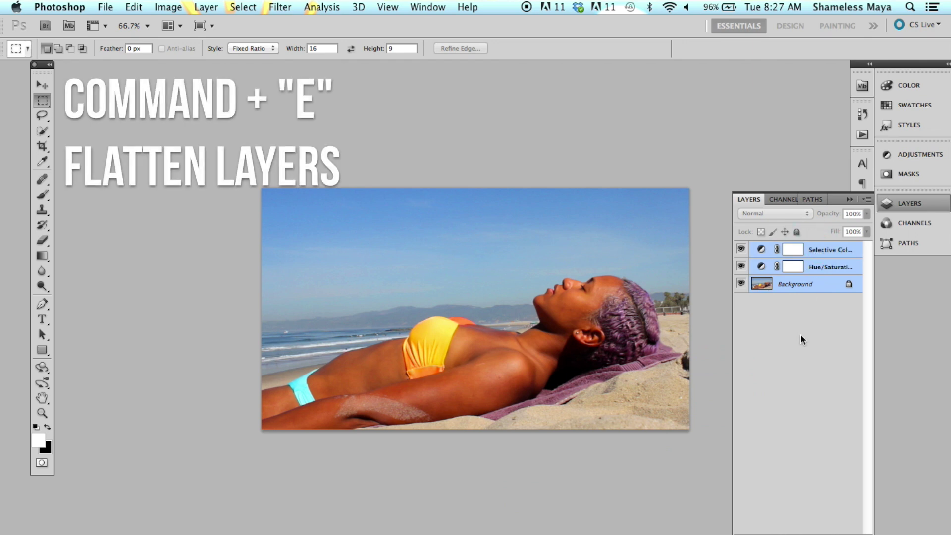
{"action": "left_click", "coordinate": [205, 7]}
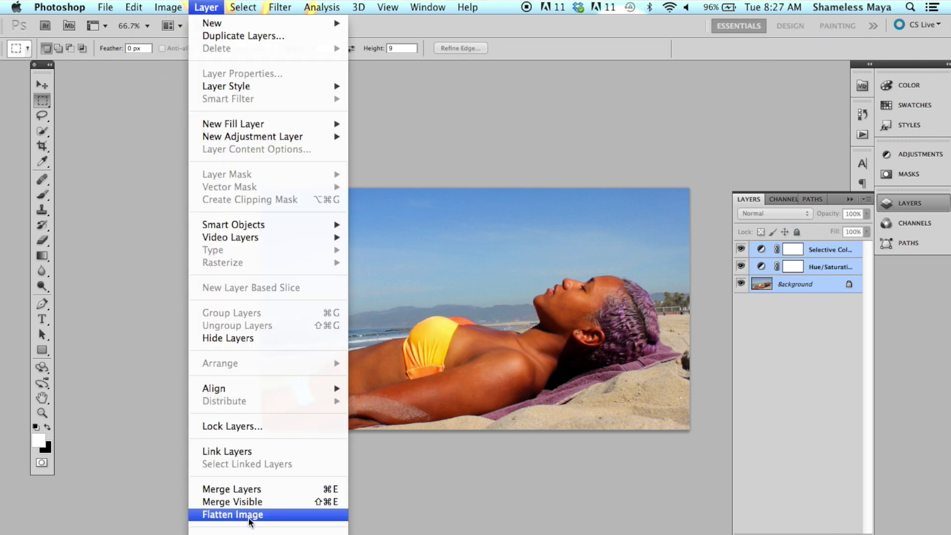
{"action": "left_click", "coordinate": [249, 516]}
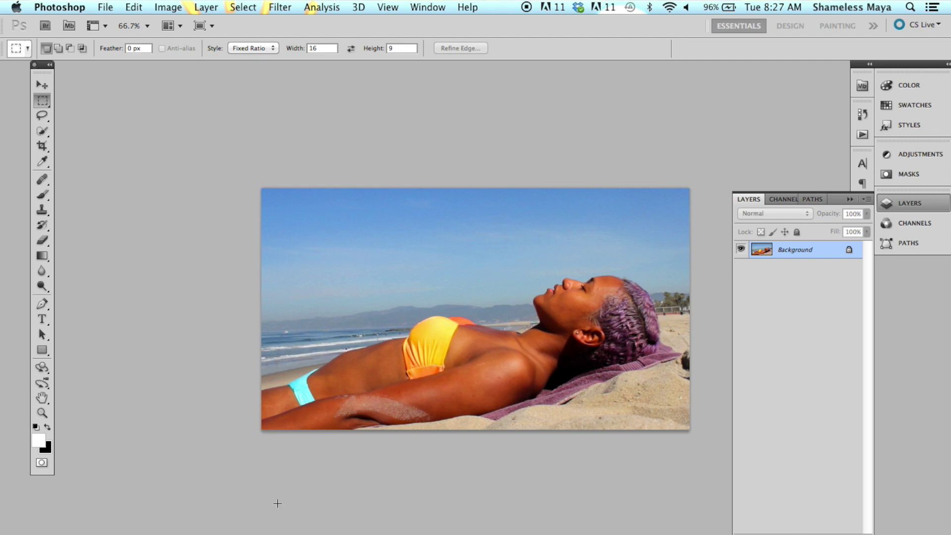
{"action": "left_click", "coordinate": [276, 7]}
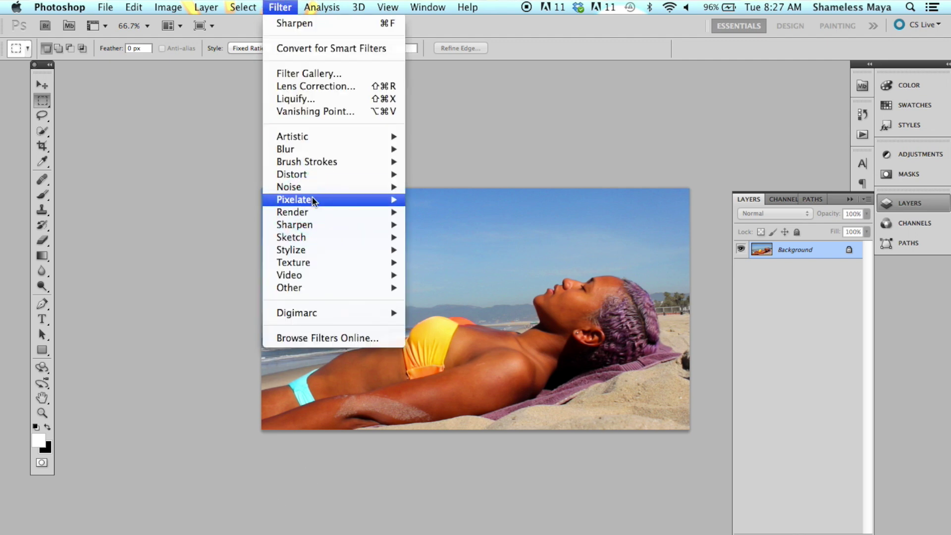
Apply the Sharpen filter to the beach photo
{"action": "mouse_move", "coordinate": [317, 227]}
{"action": "key", "text": "Right"}
{"action": "key", "text": "Return"}
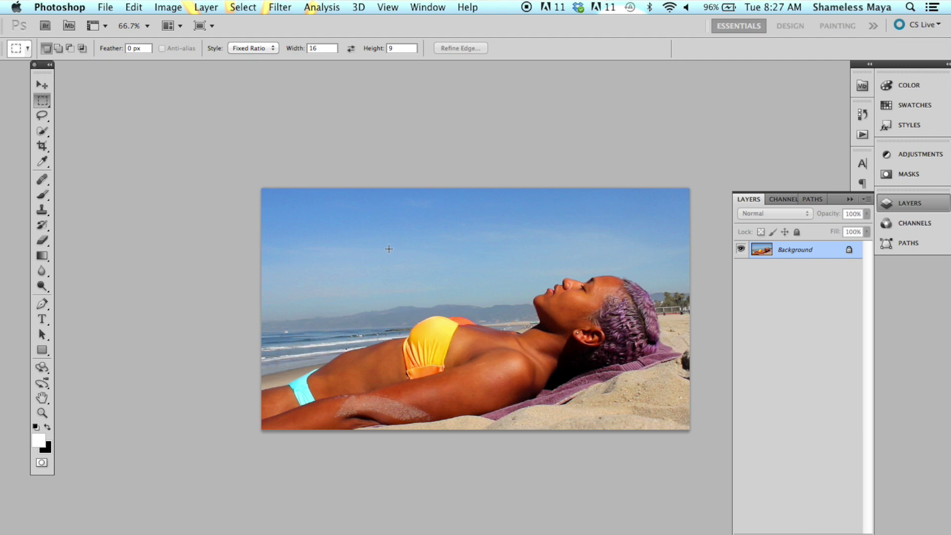
Export the photo via Save for Web as a Very High JPEG and type a new file name
{"action": "left_click", "coordinate": [106, 7]}
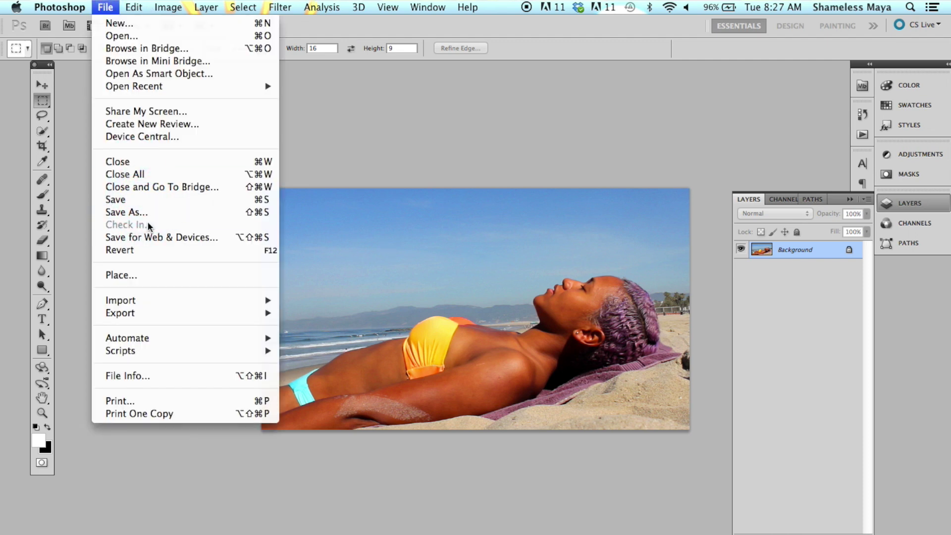
{"action": "left_click", "coordinate": [150, 237]}
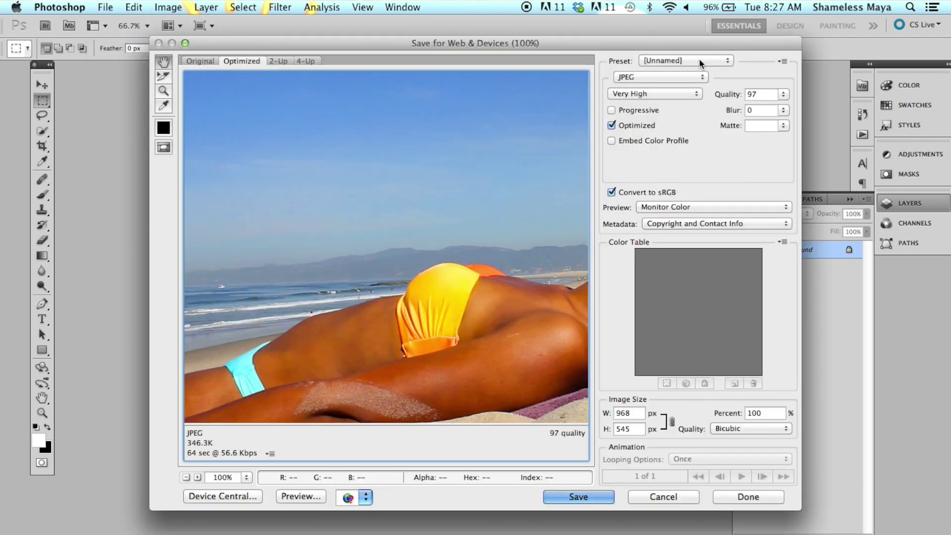
{"action": "left_click", "coordinate": [593, 489]}
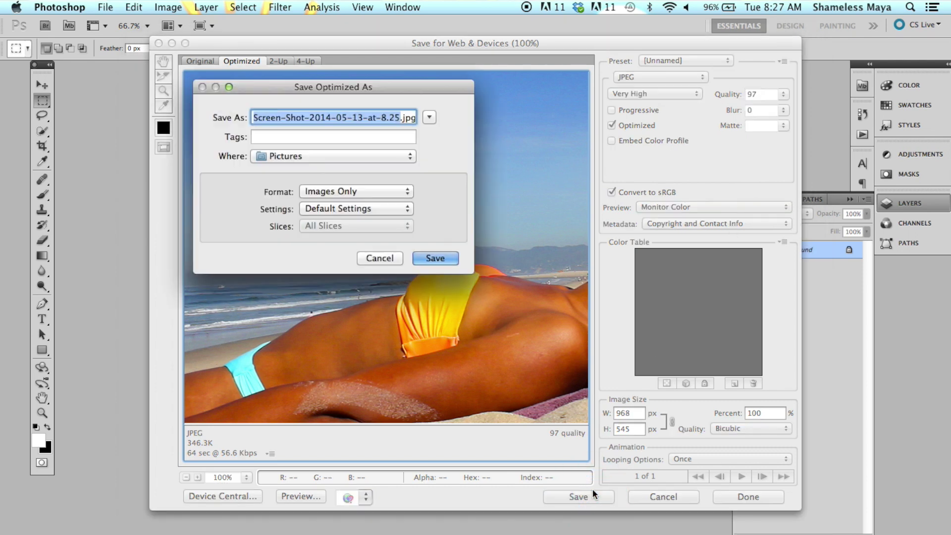
{"action": "type", "text": "yt"}
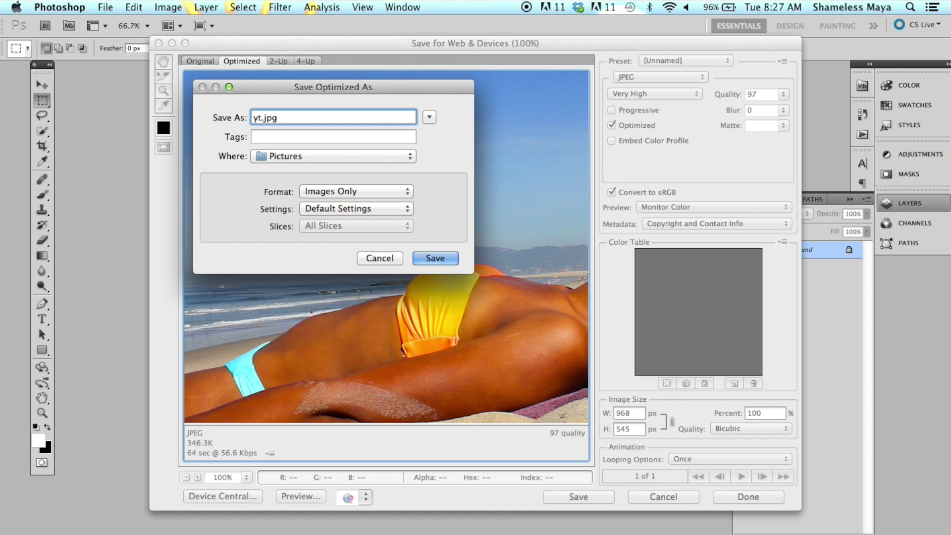
{"action": "type", "text": "beacg"}
{"action": "key", "text": "BackSpace"}
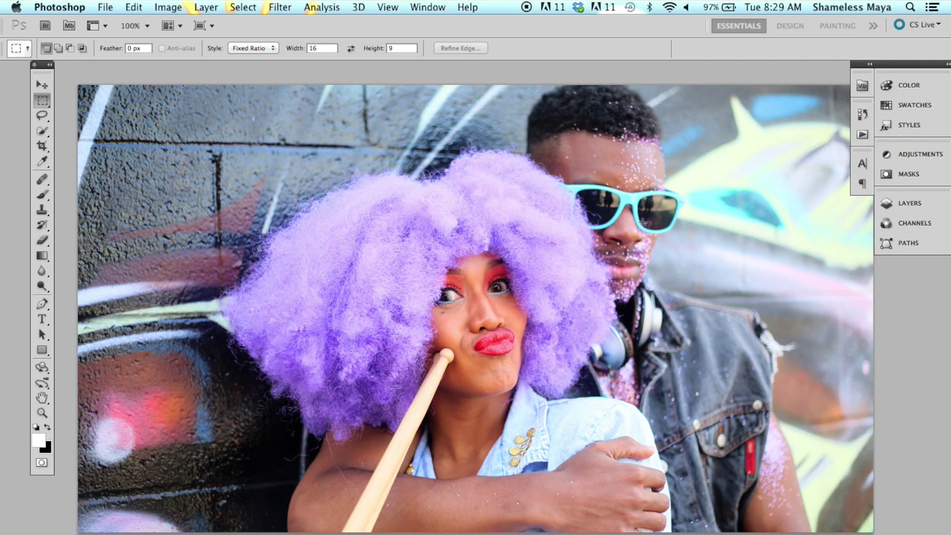
Zoom out and resize the graffiti photo to 1200 px wide
{"action": "key", "text": "z"}
{"action": "left_click", "coordinate": [586, 231], "text": "alt"}
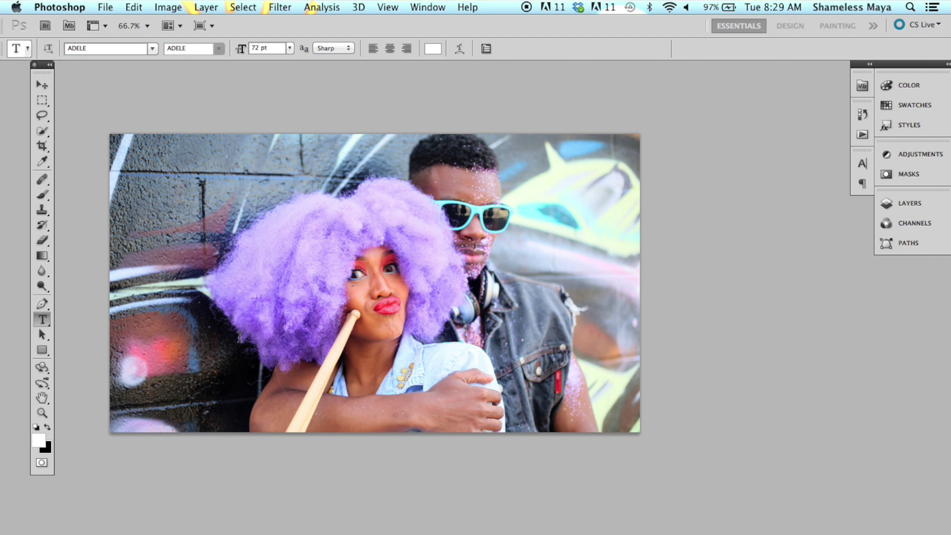
{"action": "left_click", "coordinate": [180, 7]}
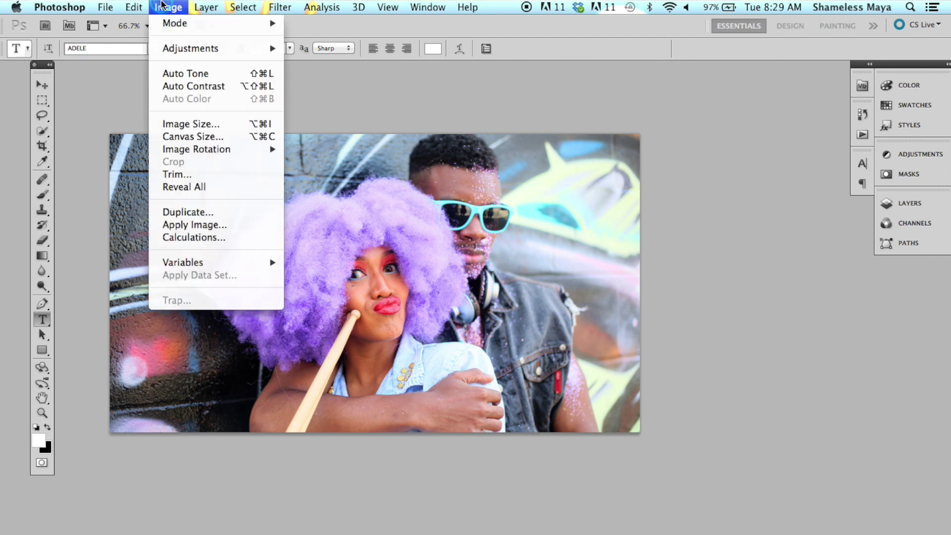
{"action": "left_click", "coordinate": [192, 125]}
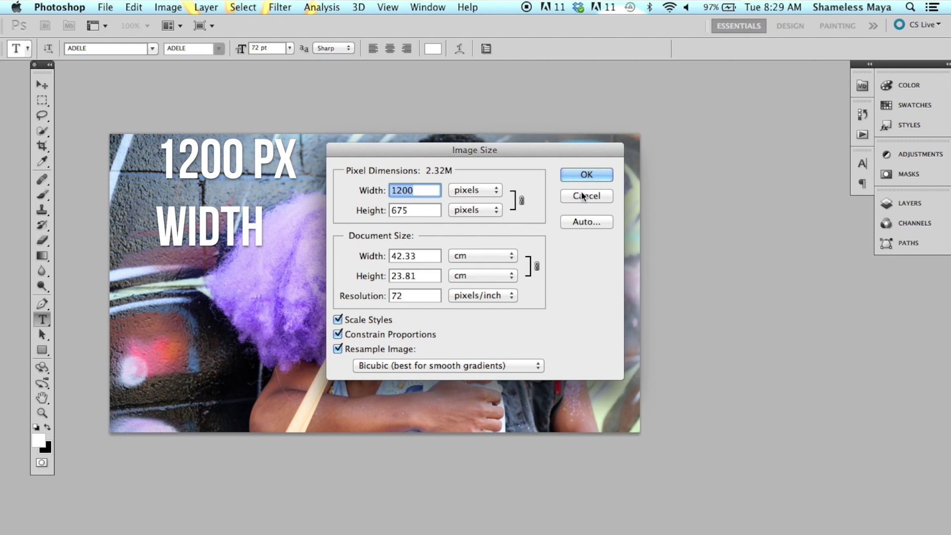
{"action": "left_click", "coordinate": [585, 175]}
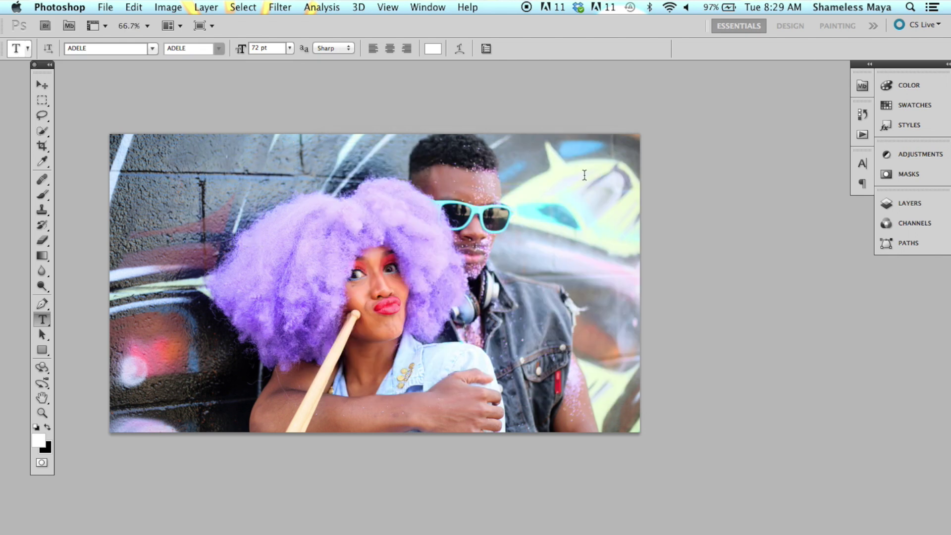
Add the title text '80S DANCE OFF' left of the photo's centre and commit it
{"action": "left_click", "coordinate": [213, 339]}
{"action": "type", "text": "80S DANCE OFF"}
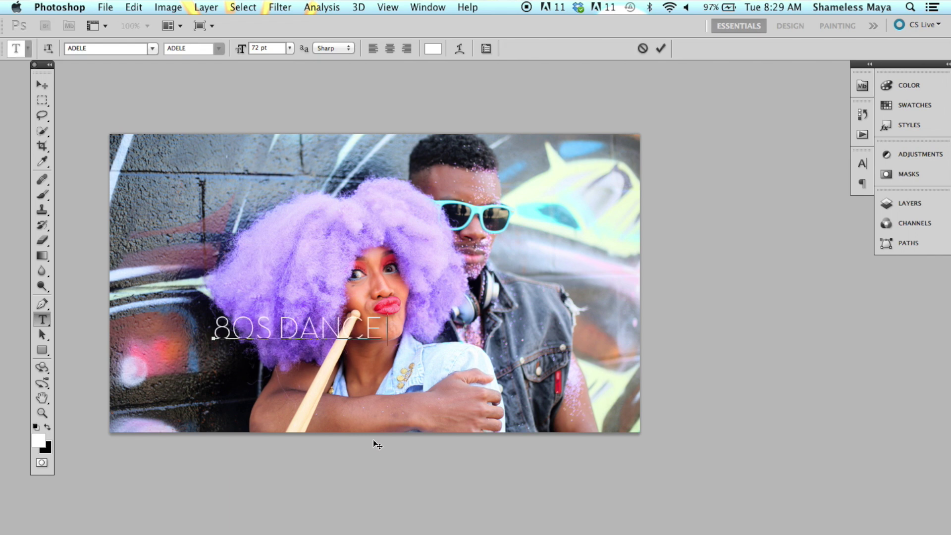
{"action": "left_click", "coordinate": [42, 85]}
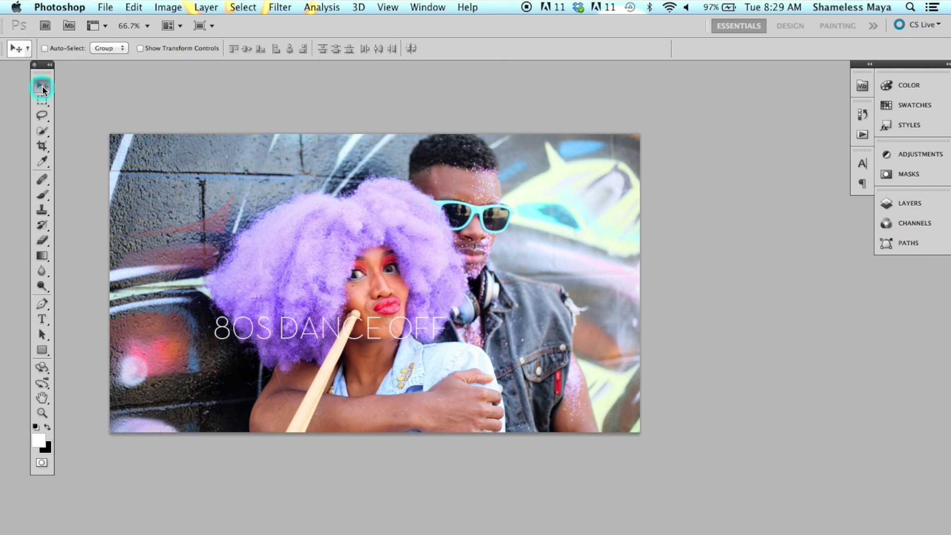